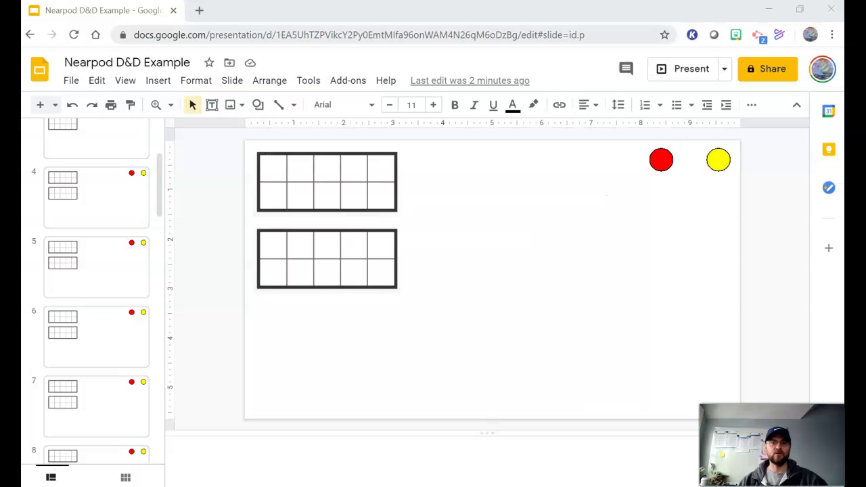
Copy the Google Slides presentation link, switch to Nearpod, and save it as the lesson's web content URL.
left_click(358, 35)
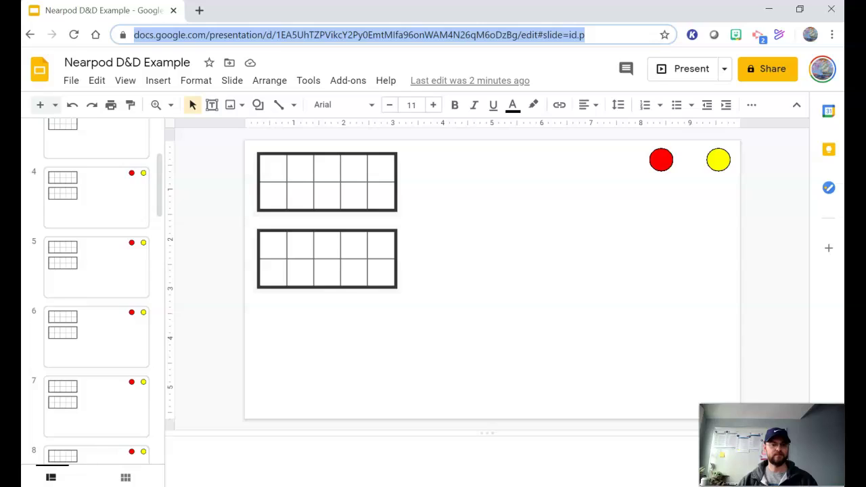
key("alt+Tab")
left_click(385, 229)
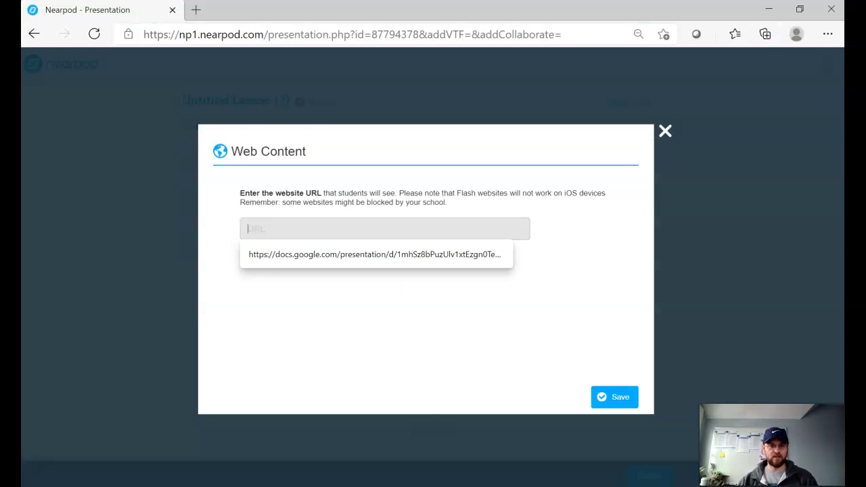
key("ctrl+v")
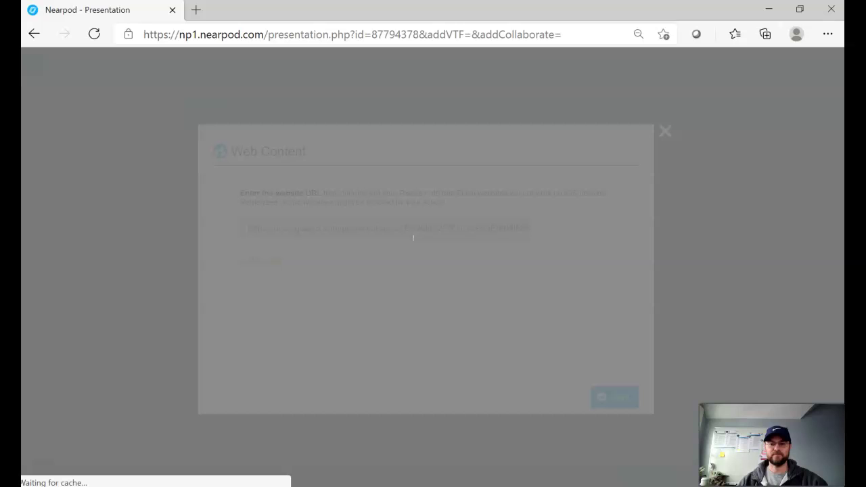
left_click(614, 397)
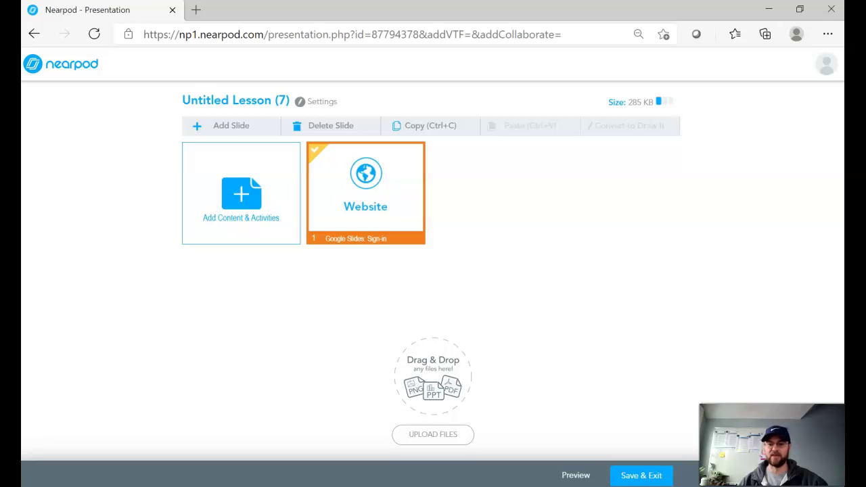
Save and exit the lesson with the title "Two 10 Frames with Counters" and a subject chosen.
left_click(641, 475)
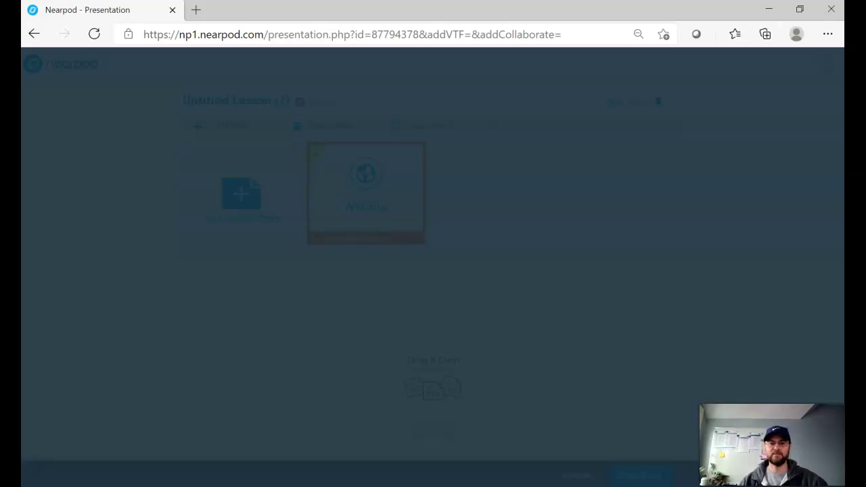
type("Two 10 Frames with Counters")
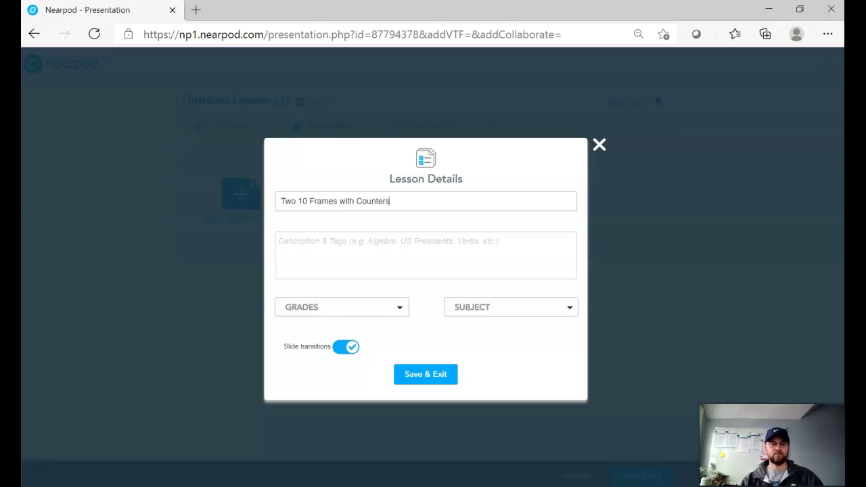
left_click(510, 308)
left_click(476, 243)
left_click(425, 394)
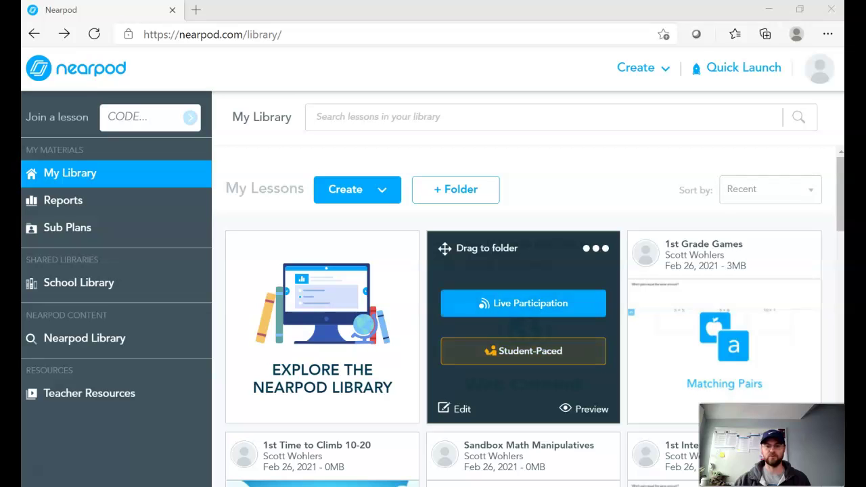
Launch a new live participation session of the lesson and switch to the student view.
left_click(523, 304)
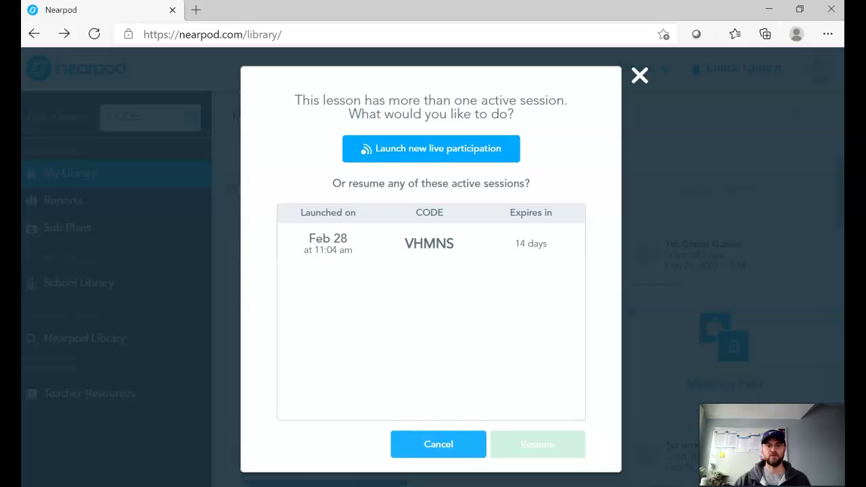
left_click(431, 149)
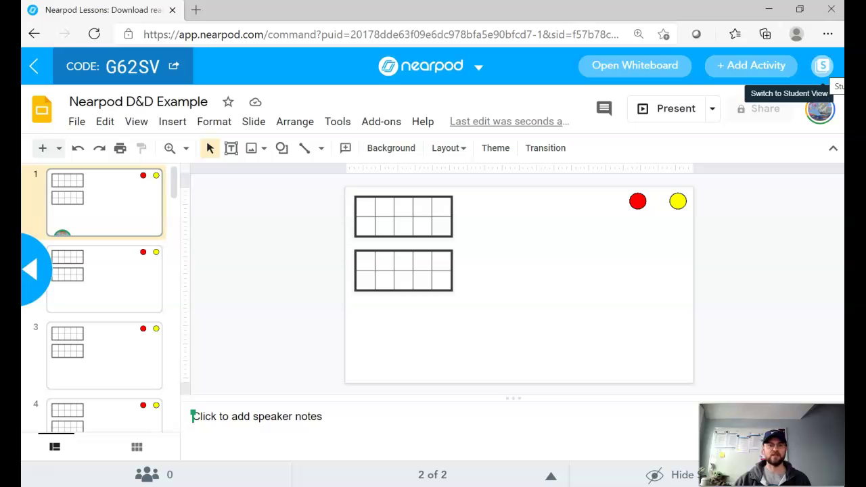
left_click(822, 65)
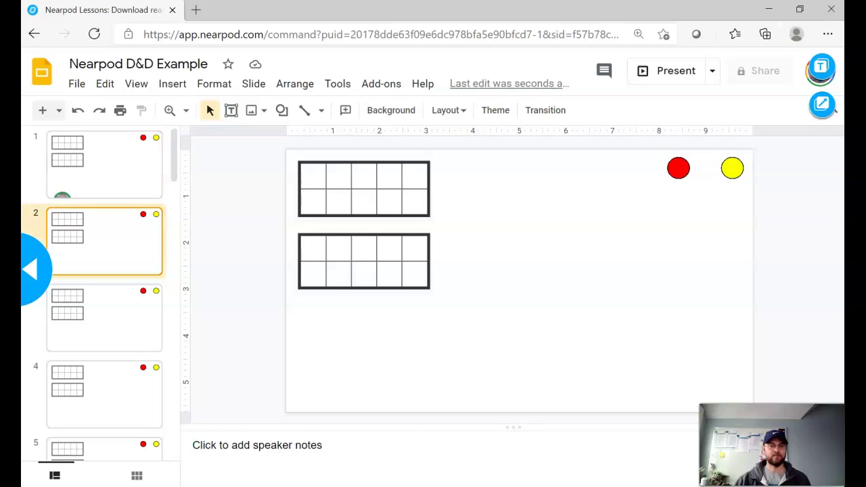
Try placing red counters along the upper ten frame's first row and a yellow counter in its second row on slide 2.
left_click_drag(679, 167, 335, 176)
left_click_drag(679, 168, 363, 176)
left_click_drag(678, 168, 390, 176)
left_click_drag(678, 168, 413, 176)
left_click_drag(732, 168, 313, 202)
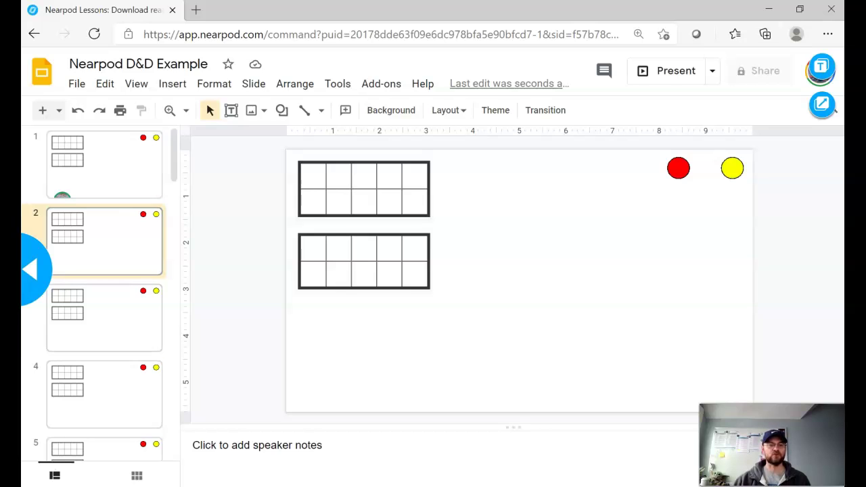
Place a red counter in the first cell of the upper ten frame on slide 3.
left_click(105, 318)
left_click(104, 394)
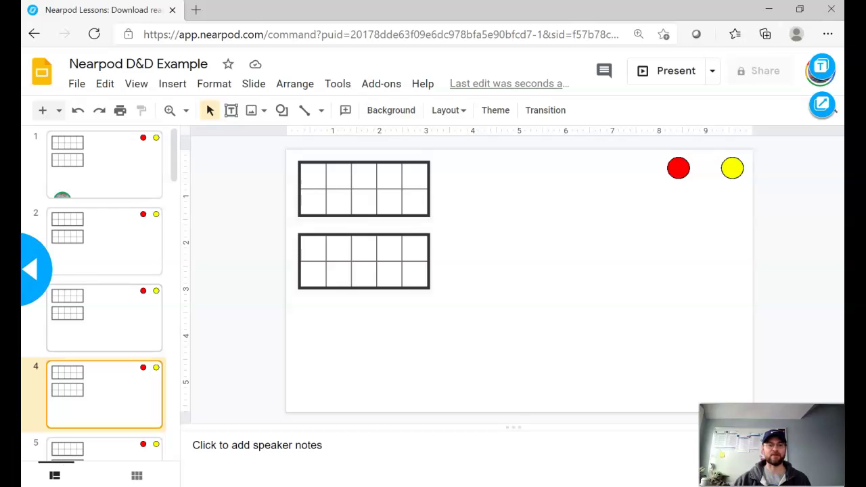
left_click(104, 318)
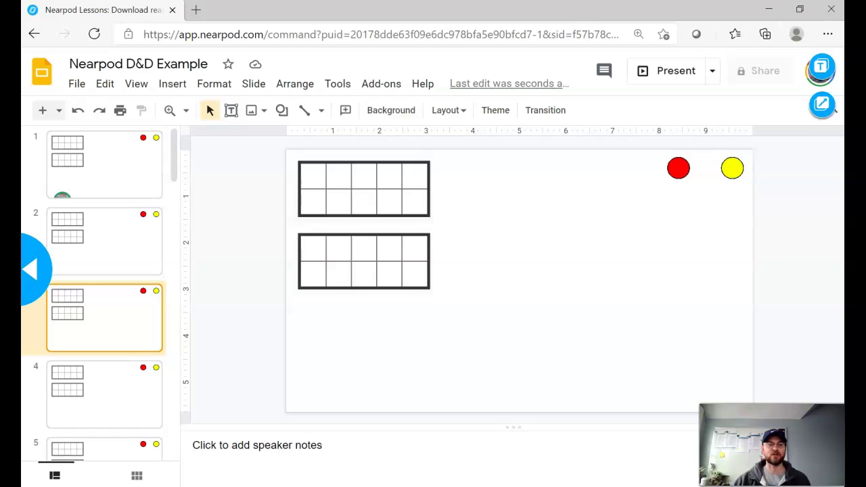
left_click_drag(678, 168, 311, 175)
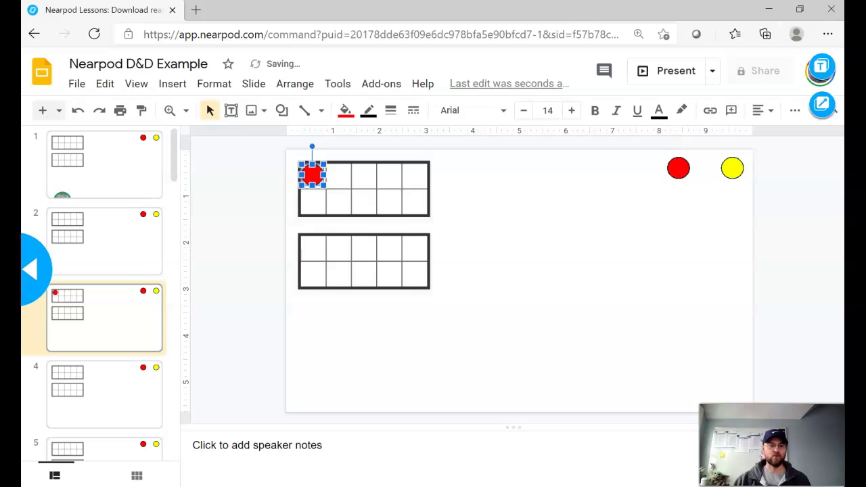
left_click(379, 324)
Place a yellow counter in the first cell of the upper ten frame on slide 2.
left_click(104, 242)
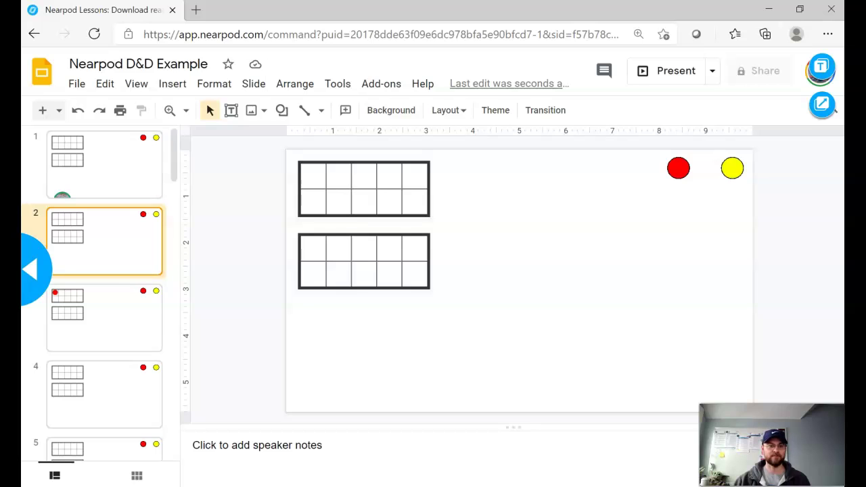
left_click_drag(732, 168, 313, 176)
key("Escape")
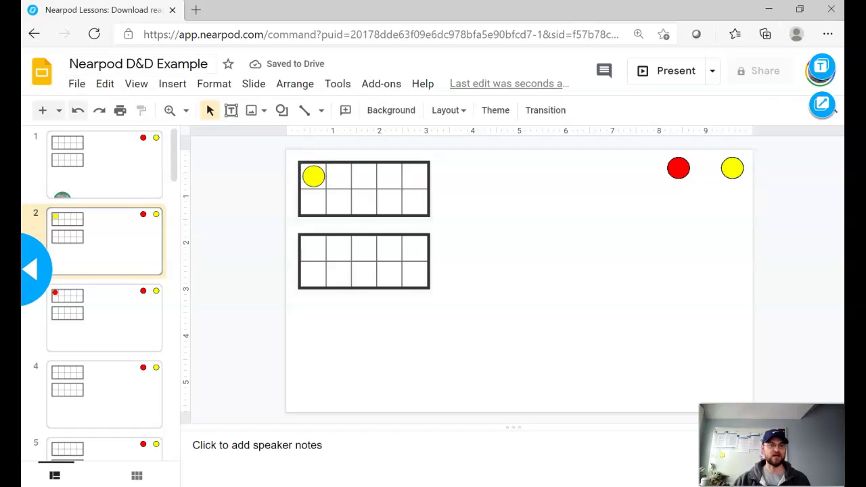
Undo the counter placements on slides 2 and 3.
left_click(78, 109)
left_click(78, 110)
left_click(78, 110)
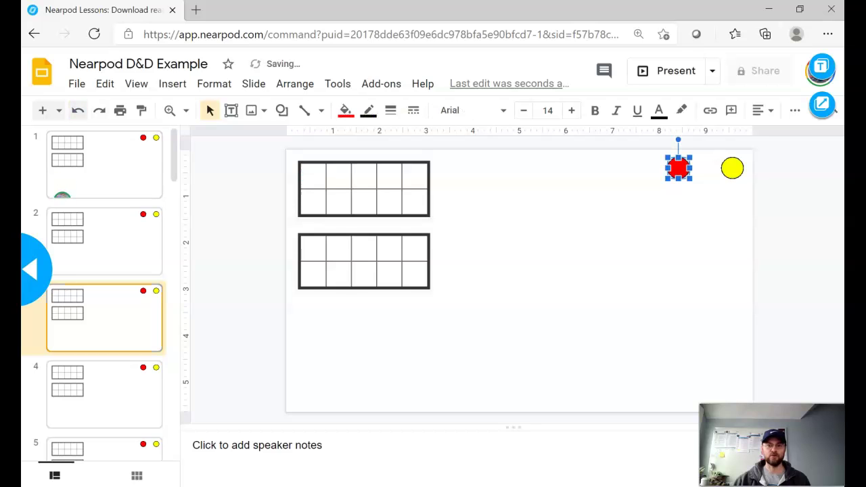
key("Escape")
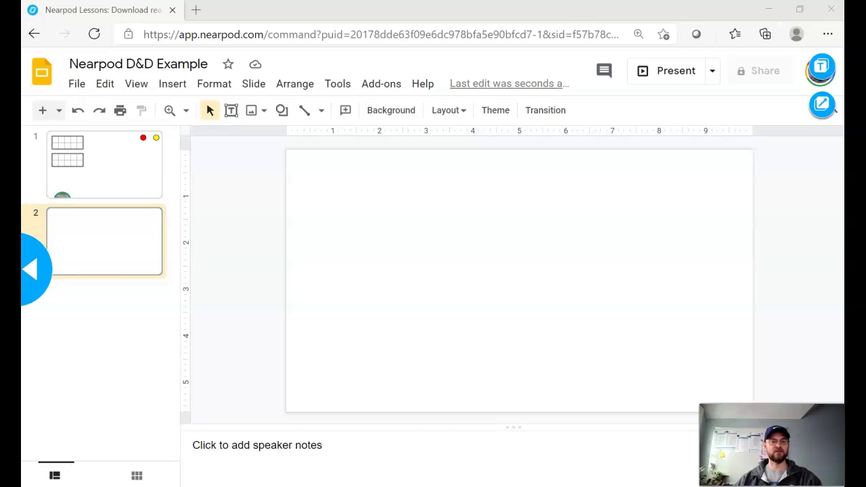
Insert a table with three columns and two rows on slide 2, with the headers Baby Yoda, The Madalorian and The Client.
left_click(172, 84)
mouse_move(196, 231)
left_click(360, 245)
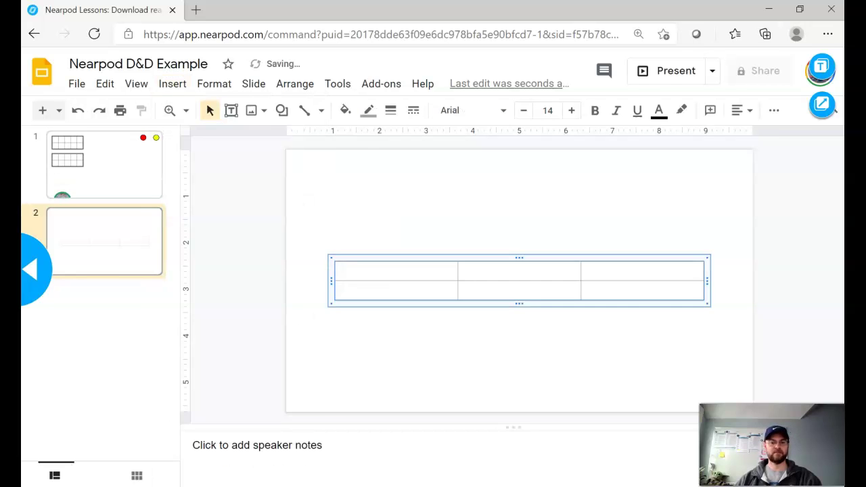
left_click(396, 271)
type("Baby Yoda")
key("Tab")
type("The Madalorian")
key("Tab")
type("The Client")
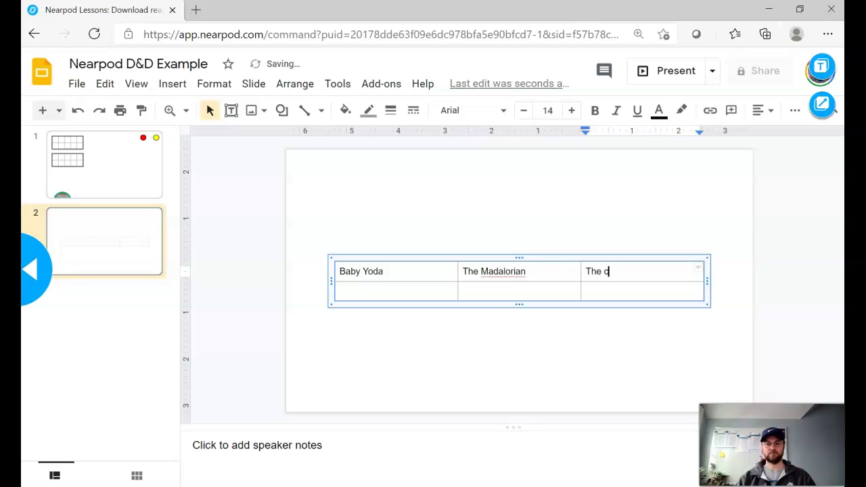
Centre the table's header texts, then make the rows taller and position the table on the lower part of the slide.
key("ctrl+a")
key("ctrl+e")
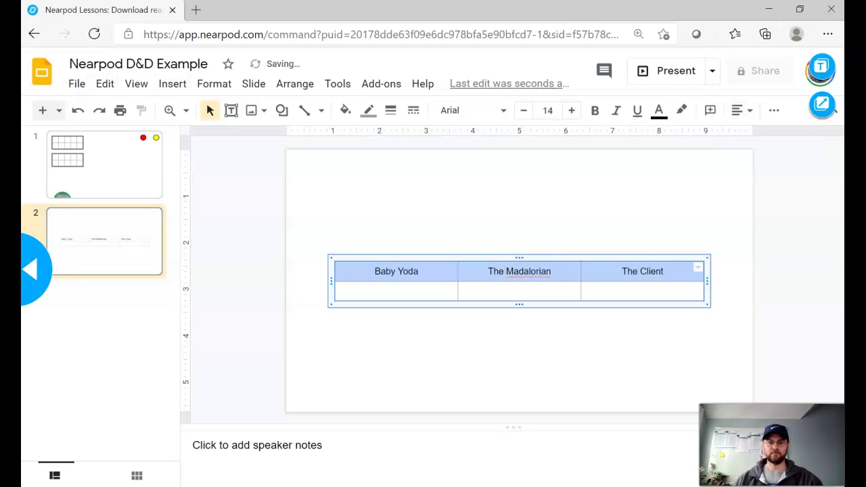
key("Escape")
left_click_drag(519, 284, 519, 338)
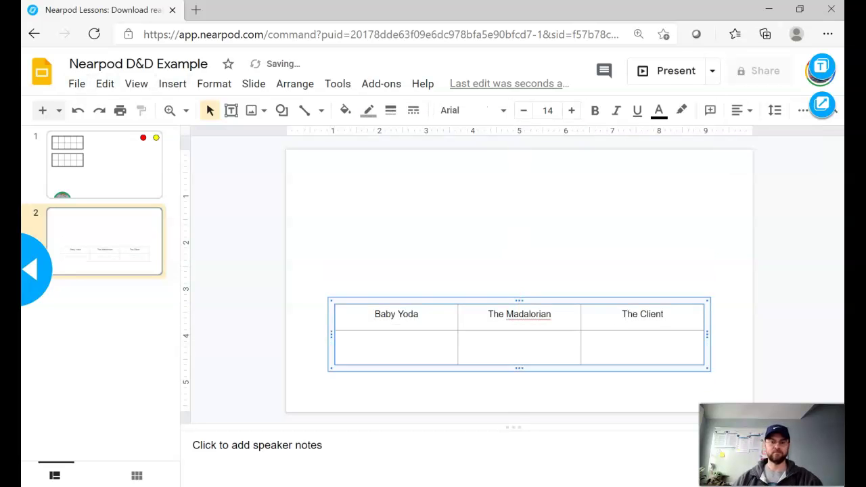
Add a wide text box above the table reading "Drag and drop to show what motivated each character.".
left_click(173, 84)
left_click(203, 135)
left_click_drag(309, 177, 724, 241)
type("Drag and drop to")
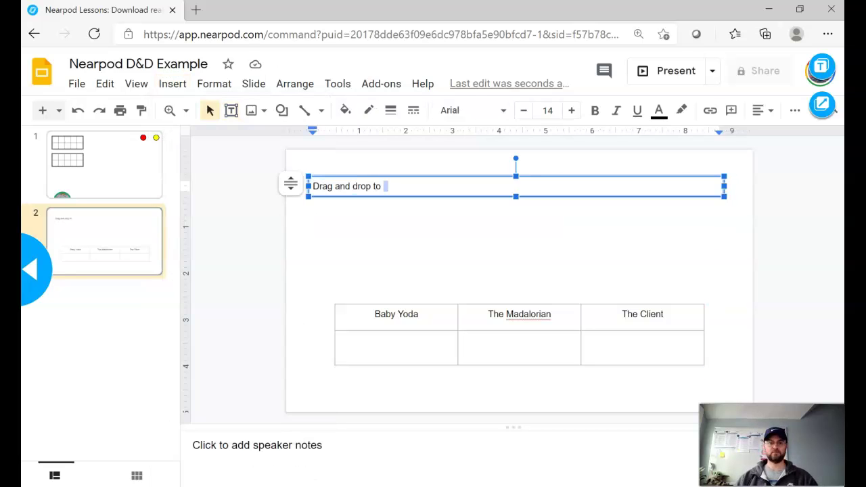
type(" show")
key("BackSpace")
key("BackSpace")
key("BackSpace")
key("BackSpace")
type("show w")
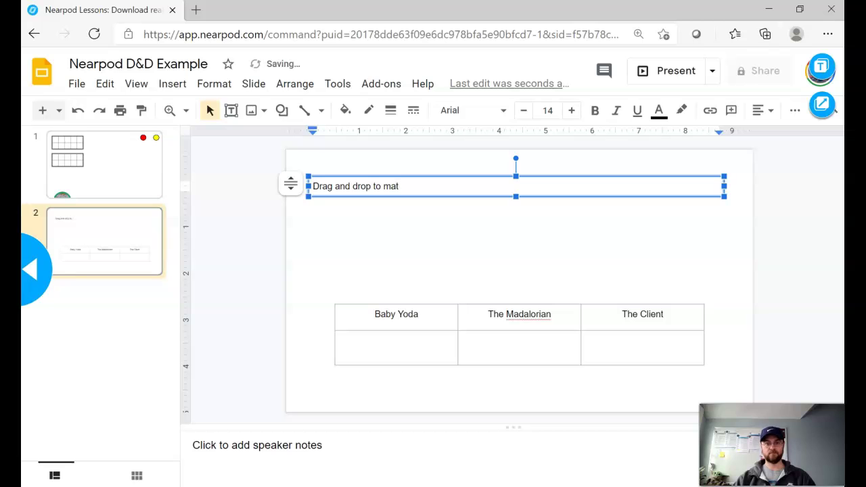
type("hat moti")
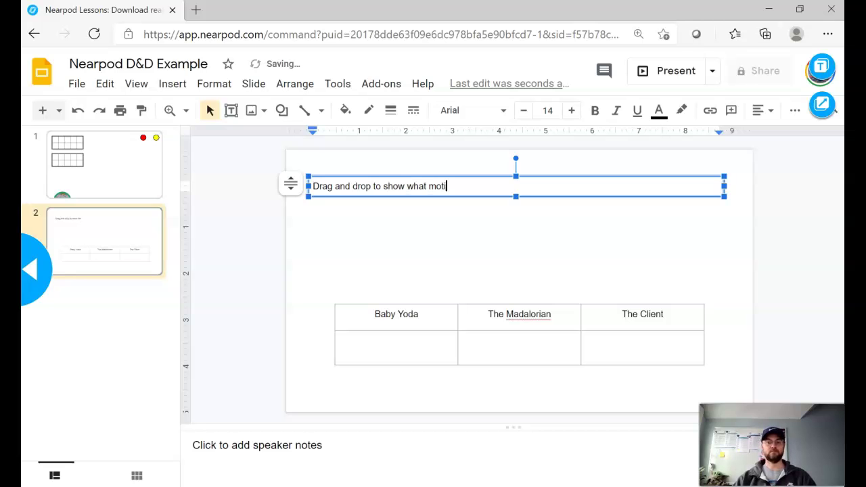
type("vated each character.")
key("Escape")
key("Escape")
Add a text box with a black border below the instruction and enter "Help Baby Yoda" in it.
left_click(173, 83)
left_click(199, 133)
left_click_drag(321, 222, 444, 254)
left_click(368, 110)
left_click(373, 139)
left_click(365, 233)
type("Help Baby Yoda")
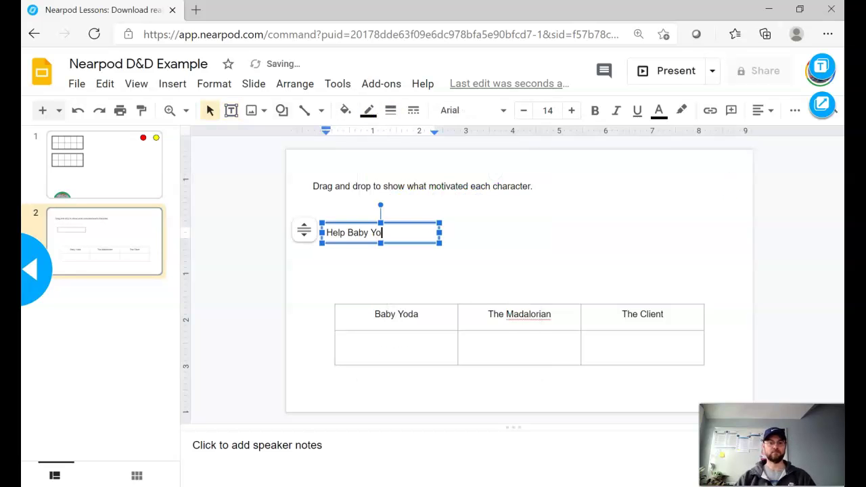
left_click(473, 271)
Duplicate the Help Baby Yoda box, place the copy to its right, and clear the copy's text.
left_click(380, 243)
key("ctrl+c")
key("ctrl+v")
left_click_drag(387, 241, 509, 229)
left_click(520, 230)
key("BackSpace")
key("BackSpace")
key("BackSpace")
key("BackSpace")
key("BackSpace")
key("BackSpace")
key("BackSpace")
key("BackSpace")
key("BackSpace")
key("BackSpace")
key("BackSpace")
key("BackSpace")
key("BackSpace")
key("BackSpace")
Shift the Help Baby Yoda box slightly left and place a copy of the empty box at the right end of the row.
left_click_drag(433, 224, 392, 220)
left_click(480, 219)
key("ctrl+c")
key("ctrl+v")
left_click_drag(487, 226, 616, 224)
Enter "Use force to play with ball" in the middle box and "Kidnap Baby Yoda" in the right one, and nudge the latter upward.
left_click(509, 229)
type("Use force to play with ball")
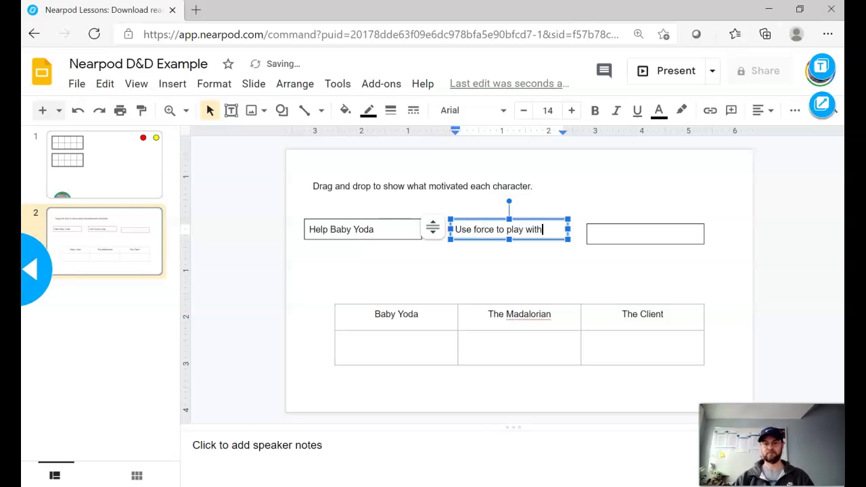
left_click(645, 234)
type("Kidnap Baby Yoda")
left_click(645, 271)
left_click_drag(645, 234, 650, 225)
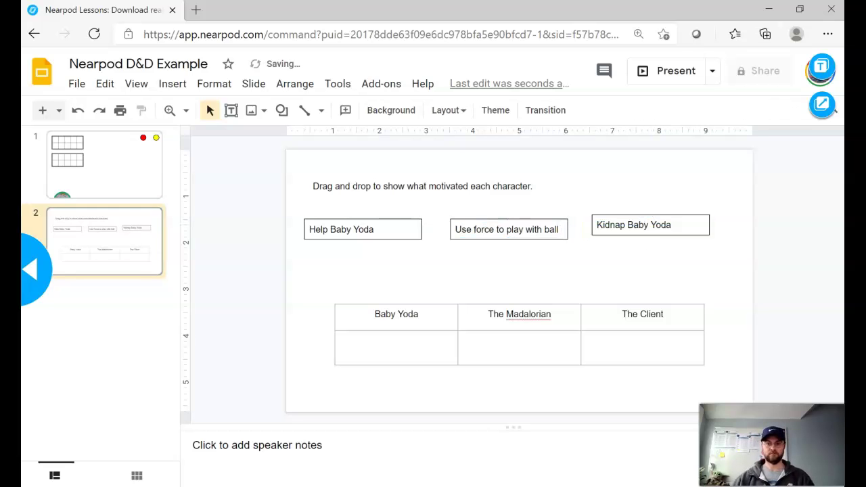
Stack the Kidnap and Help Baby Yoda boxes in the slide's upper-right corner and place "Use force to play with ball" under the Baby Yoda header.
left_click_drag(508, 230, 645, 264)
left_click_drag(650, 225, 680, 175)
left_click_drag(363, 229, 679, 206)
left_click(515, 270)
left_click_drag(645, 264, 398, 348)
left_click(514, 271)
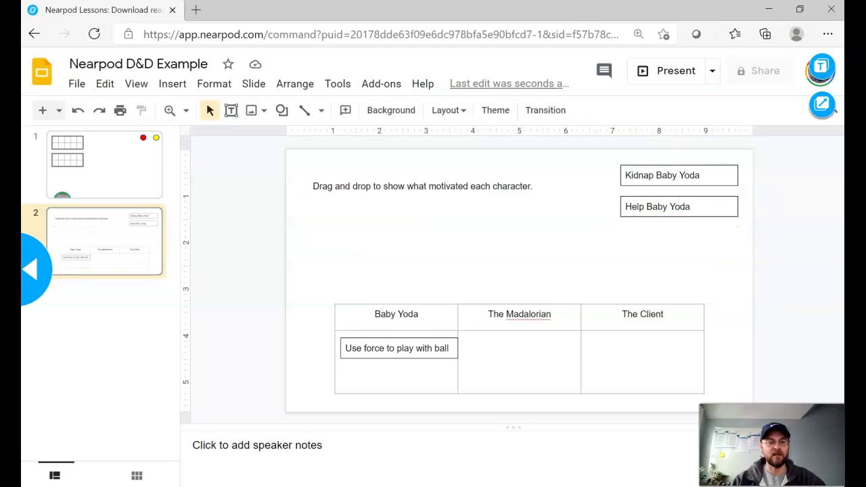